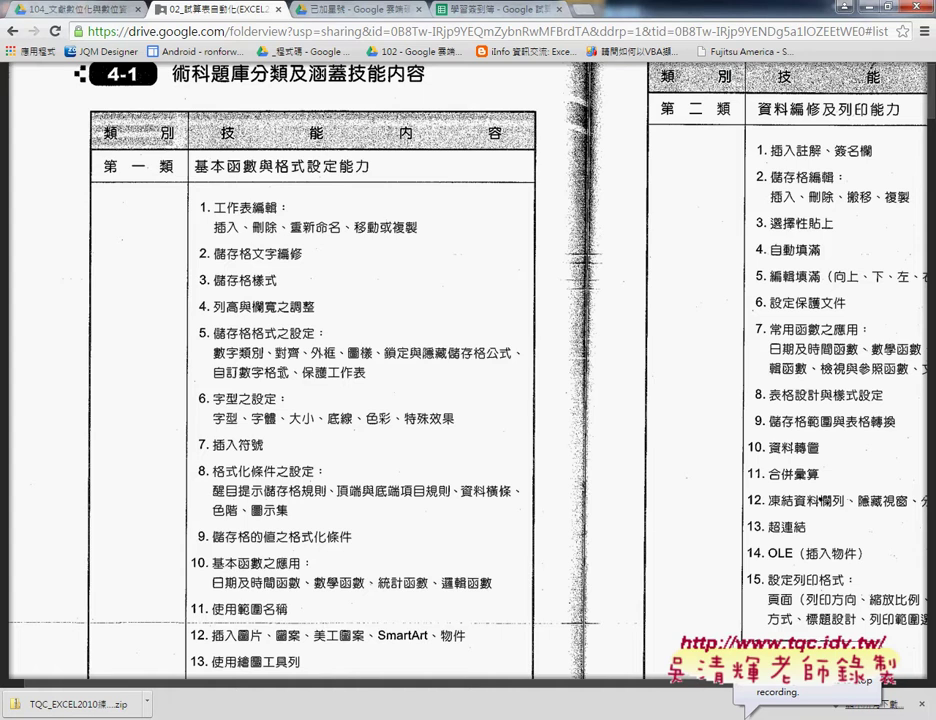
- Underline the key terms in the category one heading and skill items 1–8, then erase the markings
{"action": "scroll", "coordinate": [283, 372], "scroll_direction": "up", "scroll_amount": 1}
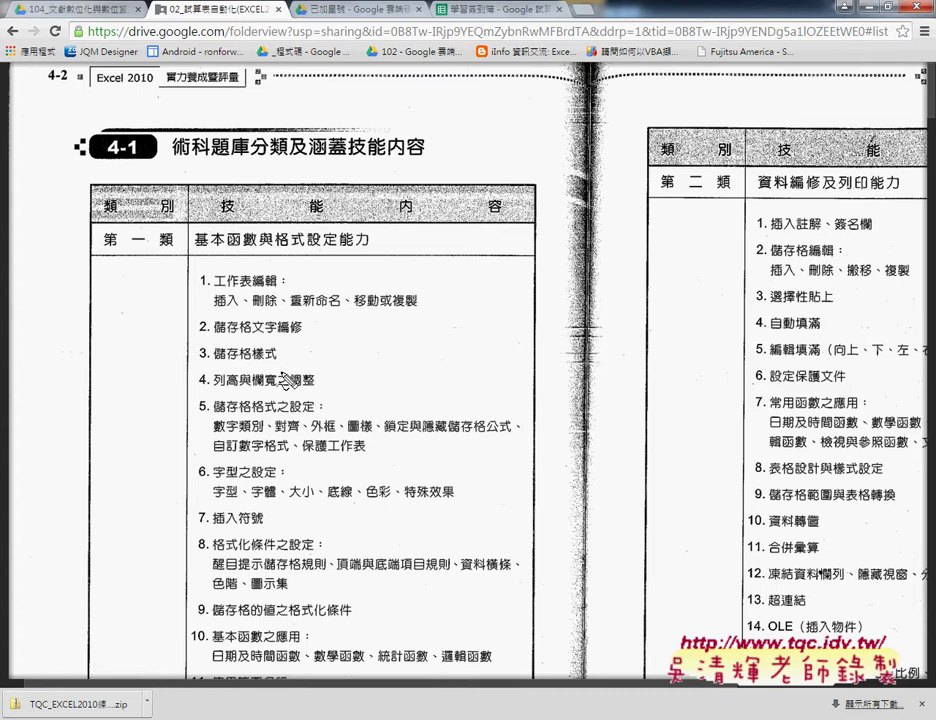
{"action": "left_click_drag", "start_coordinate": [197, 250], "coordinate": [255, 253]}
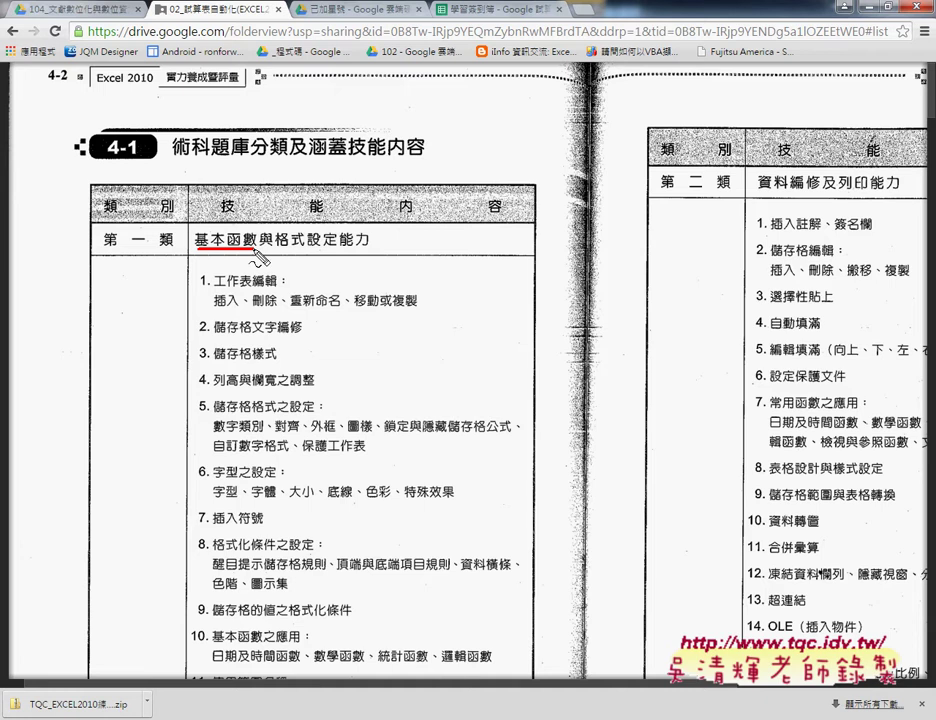
{"action": "left_click_drag", "start_coordinate": [278, 251], "coordinate": [338, 250]}
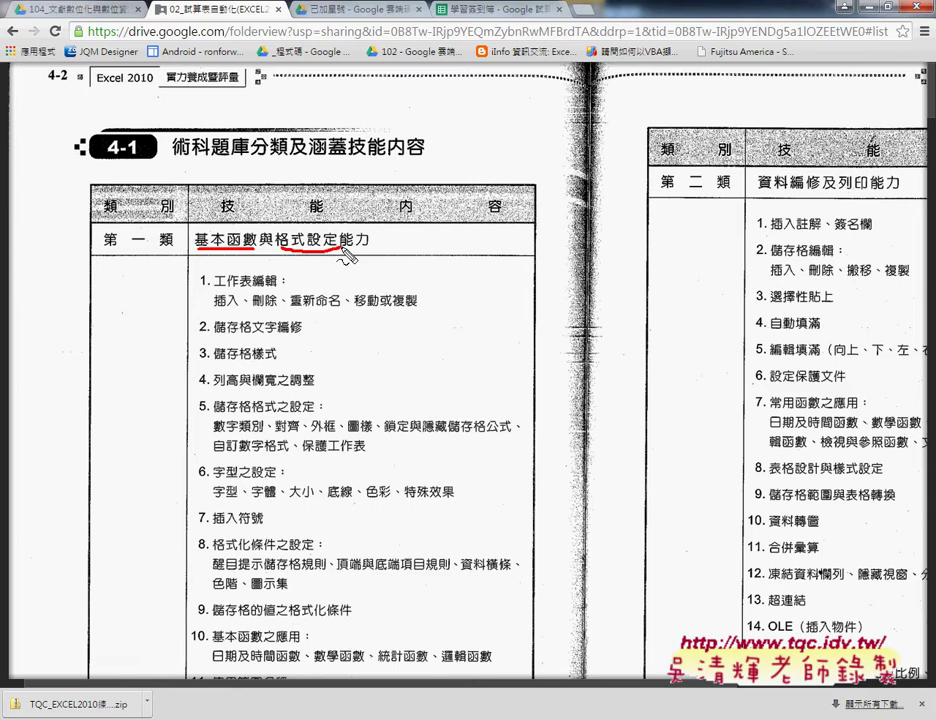
{"action": "left_click_drag", "start_coordinate": [214, 289], "coordinate": [252, 288]}
{"action": "left_click_drag", "start_coordinate": [214, 308], "coordinate": [275, 308]}
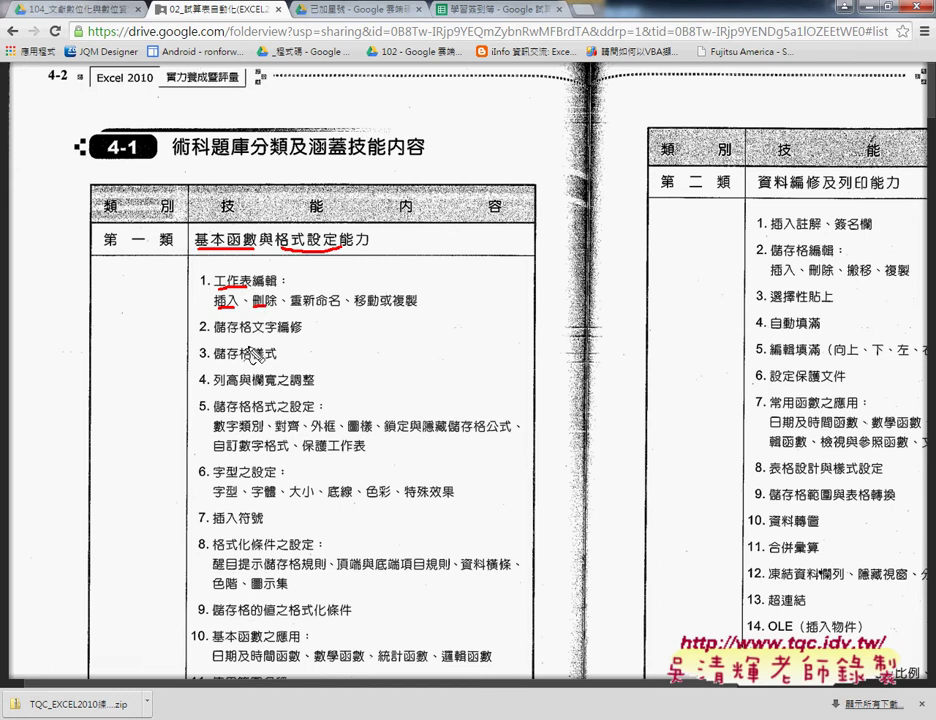
{"action": "left_click_drag", "start_coordinate": [214, 335], "coordinate": [250, 335]}
{"action": "mouse_move", "coordinate": [277, 337]}
{"action": "left_mouse_down"}
{"action": "mouse_move", "coordinate": [300, 337]}
{"action": "mouse_move", "coordinate": [276, 360]}
{"action": "left_mouse_up"}
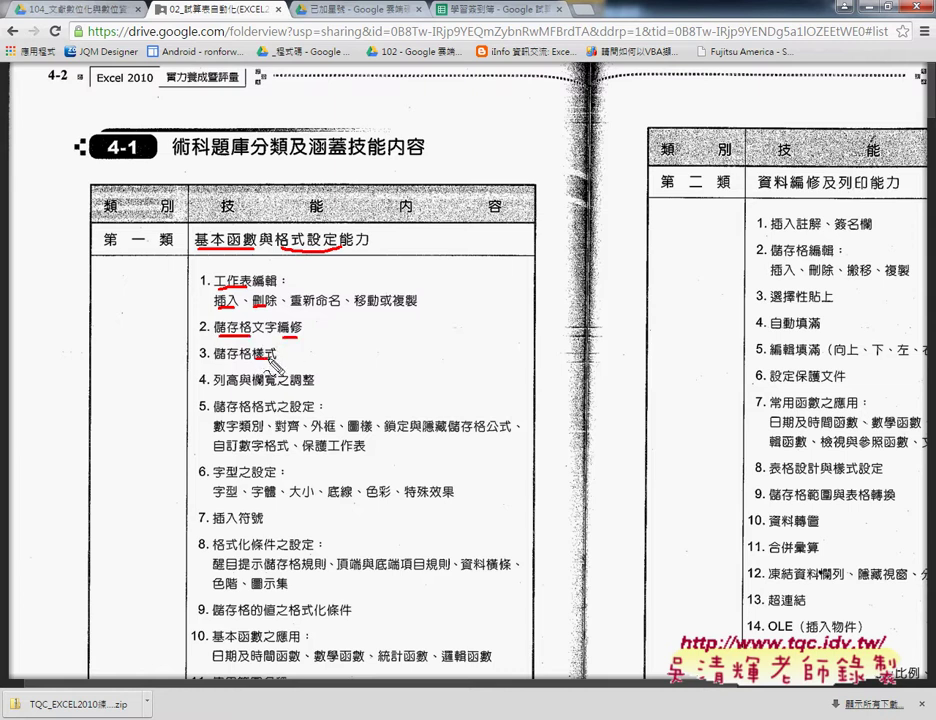
{"action": "left_click_drag", "start_coordinate": [214, 387], "coordinate": [238, 387]}
{"action": "left_click_drag", "start_coordinate": [252, 388], "coordinate": [277, 388]}
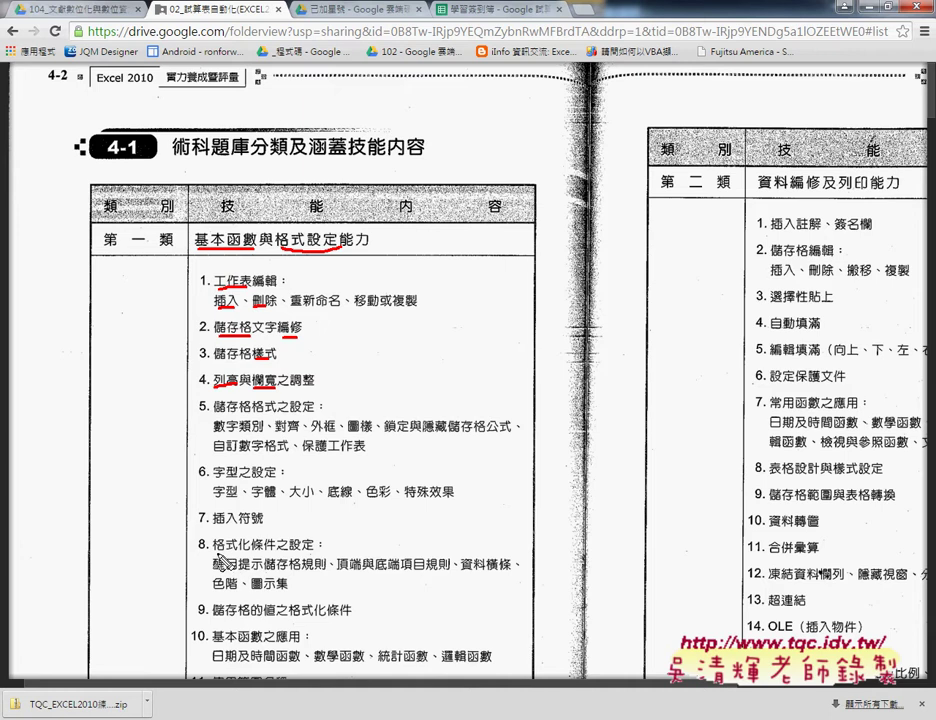
{"action": "left_click_drag", "start_coordinate": [213, 551], "coordinate": [276, 551]}
{"action": "key", "text": "Escape"}
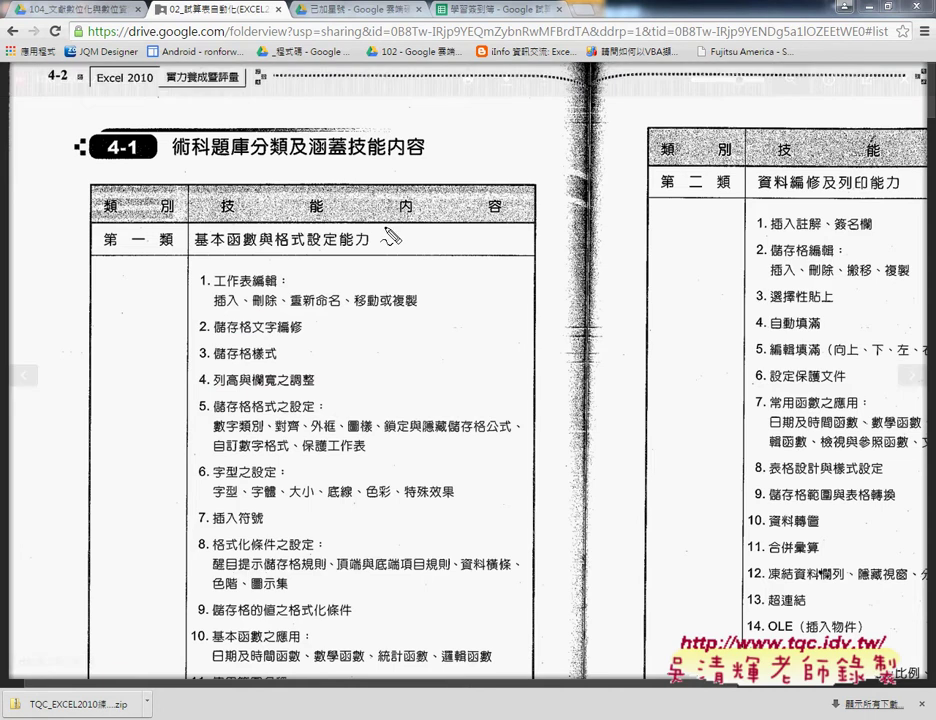
- Note 102—110 beside category one, underline 二, 編修 and 列印 in category two, then erase
{"action": "mouse_move", "coordinate": [383, 231]}
{"action": "left_mouse_down"}
{"action": "mouse_move", "coordinate": [380, 256]}
{"action": "mouse_move", "coordinate": [398, 240]}
{"action": "mouse_move", "coordinate": [428, 255]}
{"action": "mouse_move", "coordinate": [456, 244]}
{"action": "mouse_move", "coordinate": [473, 254]}
{"action": "mouse_move", "coordinate": [484, 238]}
{"action": "left_mouse_up"}
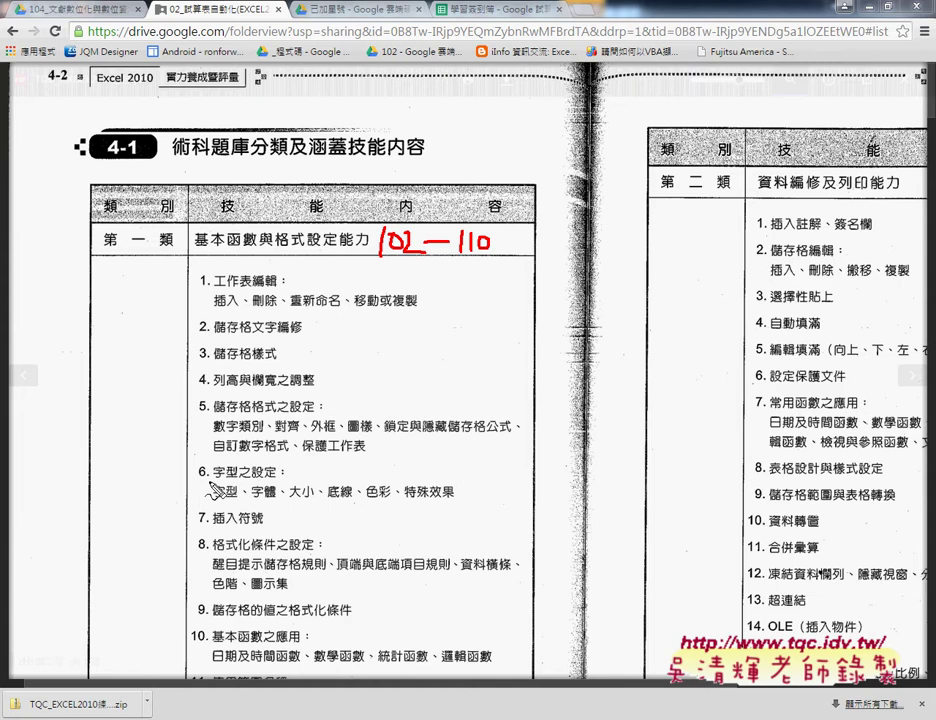
{"action": "left_click_drag", "start_coordinate": [684, 188], "coordinate": [713, 188]}
{"action": "left_click_drag", "start_coordinate": [789, 192], "coordinate": [864, 189]}
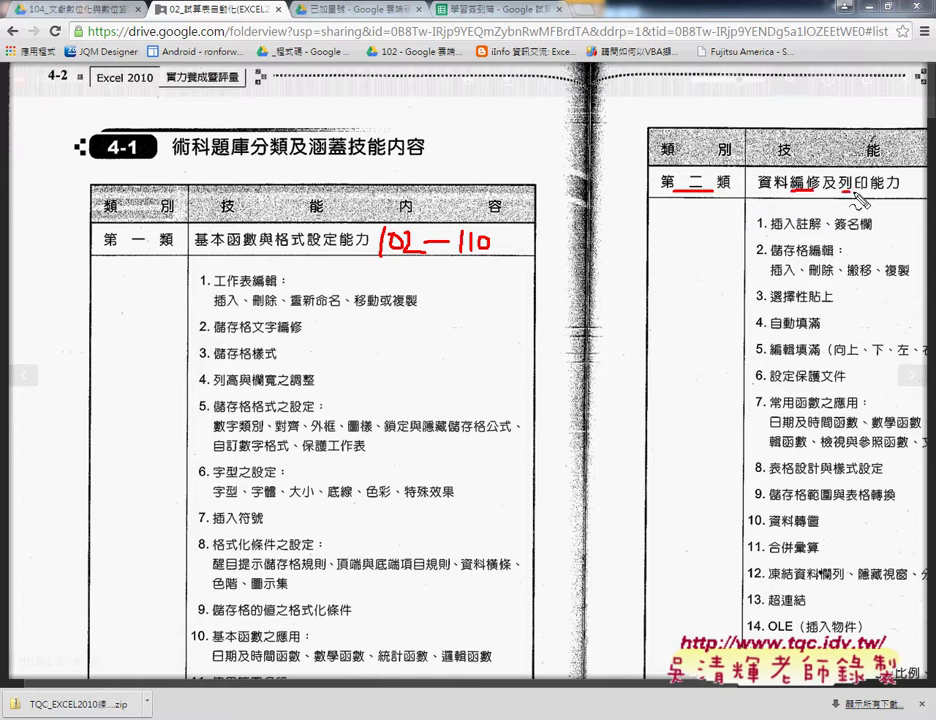
{"action": "key", "text": "Escape"}
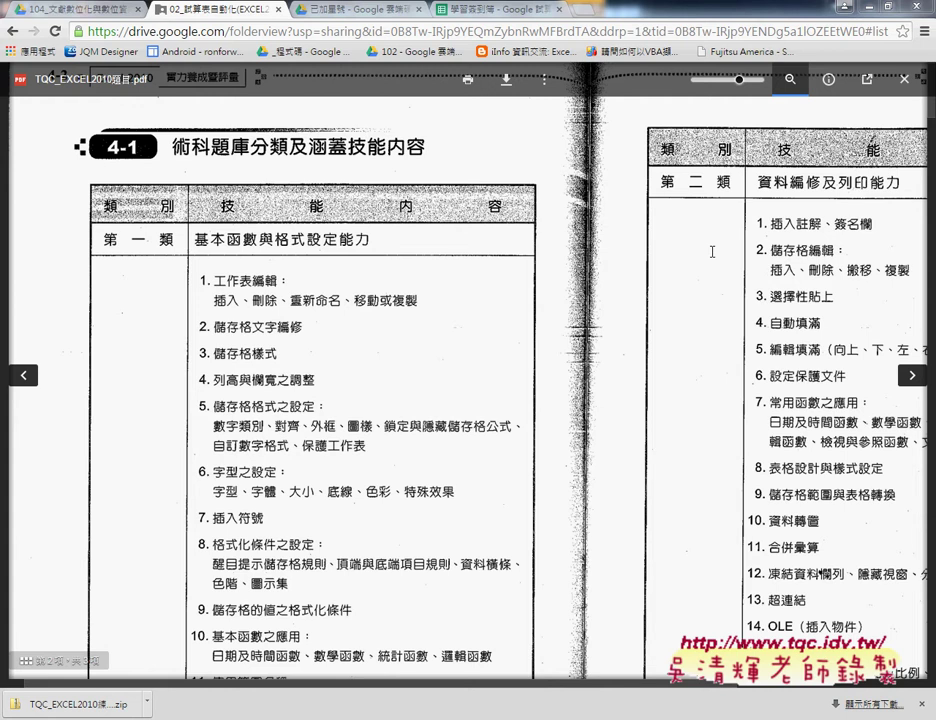
- Scroll past categories three to five to page 4, showing item 102 學期成績計算表
{"action": "scroll", "coordinate": [700, 255], "scroll_direction": "down", "scroll_amount": 1}
{"action": "scroll", "coordinate": [660, 270], "scroll_direction": "down", "scroll_amount": 6}
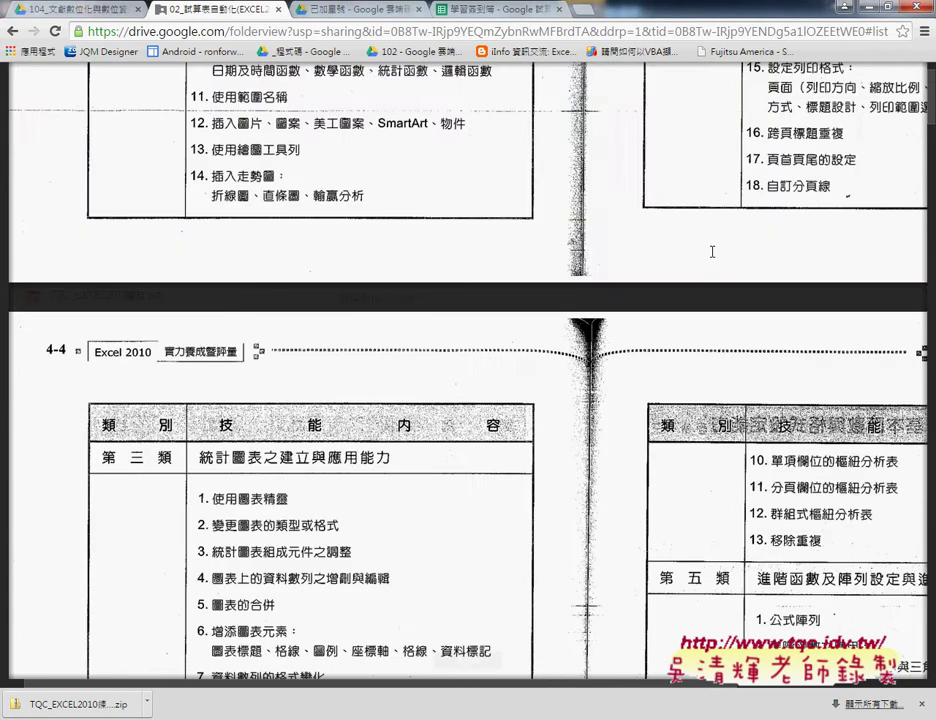
{"action": "scroll", "coordinate": [620, 282], "scroll_direction": "down", "scroll_amount": 1}
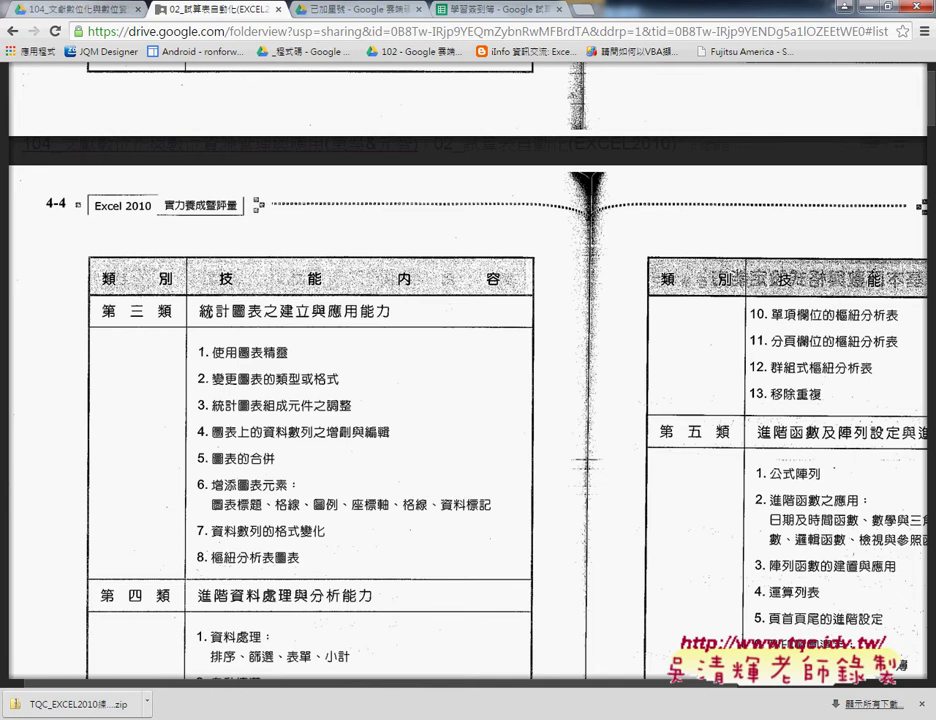
{"action": "scroll", "coordinate": [208, 311], "scroll_direction": "down", "scroll_amount": 3}
{"action": "scroll", "coordinate": [208, 311], "scroll_direction": "down", "scroll_amount": 3}
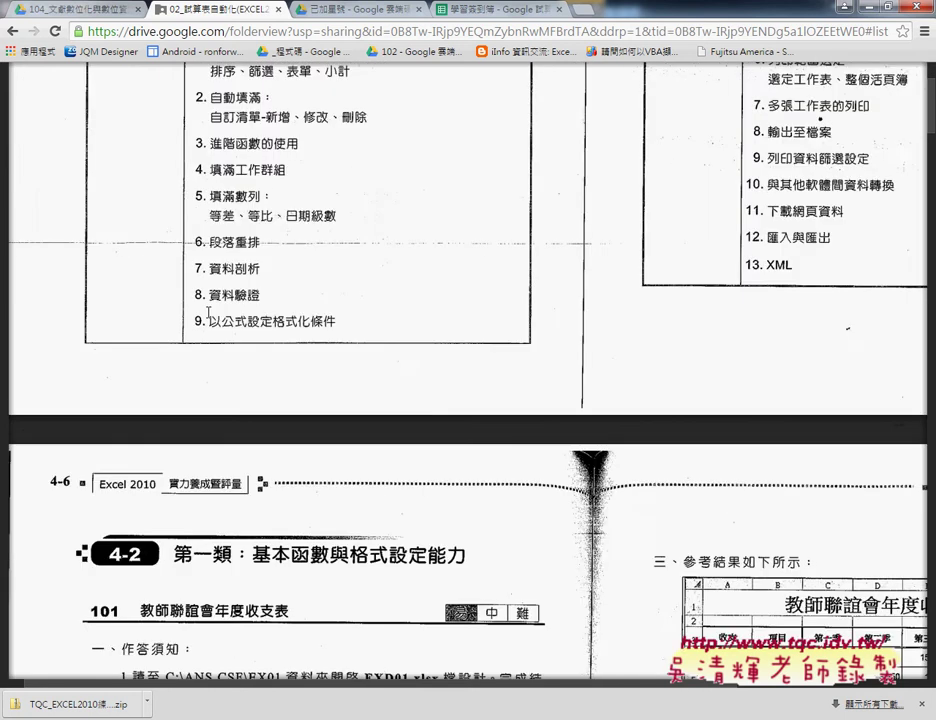
{"action": "scroll", "coordinate": [208, 311], "scroll_direction": "down", "scroll_amount": 4}
{"action": "scroll", "coordinate": [208, 311], "scroll_direction": "down", "scroll_amount": 3}
{"action": "scroll", "coordinate": [208, 311], "scroll_direction": "down", "scroll_amount": 5}
{"action": "scroll", "coordinate": [208, 311], "scroll_direction": "down", "scroll_amount": 2}
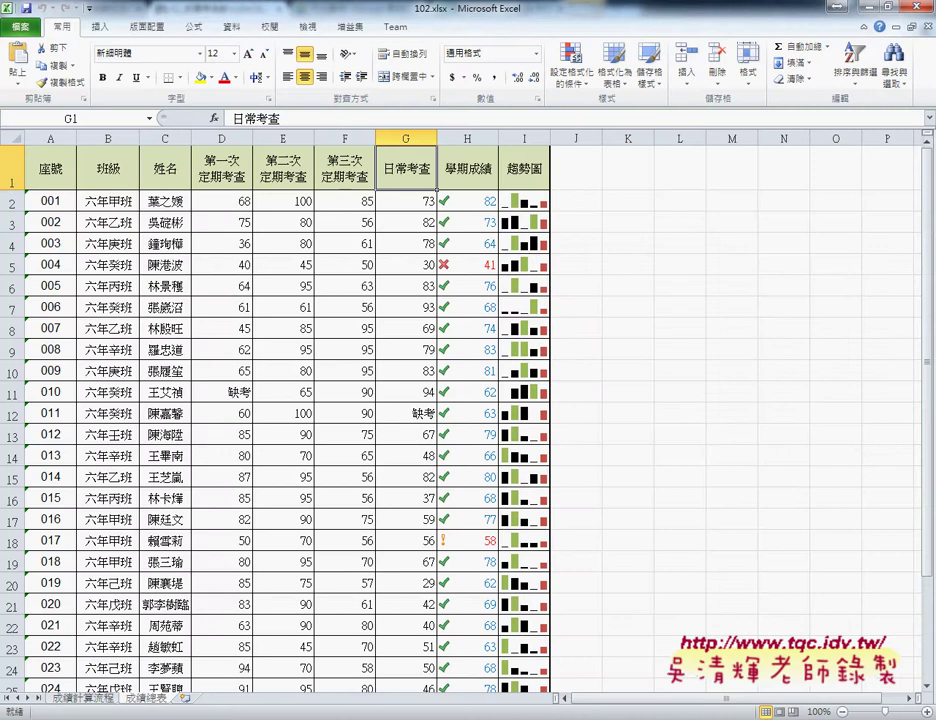
- Open EXD01.xlsx from EXCEL2010證照考題 > 102 > EX01, then switch to the finished 102.xlsx
{"action": "mouse_move", "coordinate": [175, 715]}
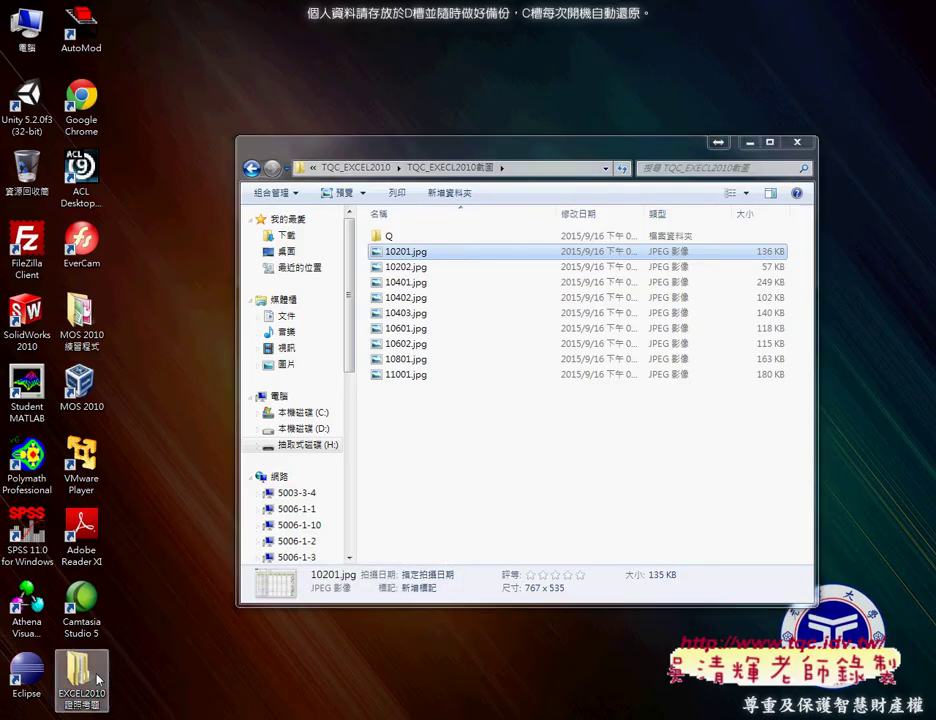
{"action": "double_click", "coordinate": [97, 679]}
{"action": "double_click", "coordinate": [406, 254]}
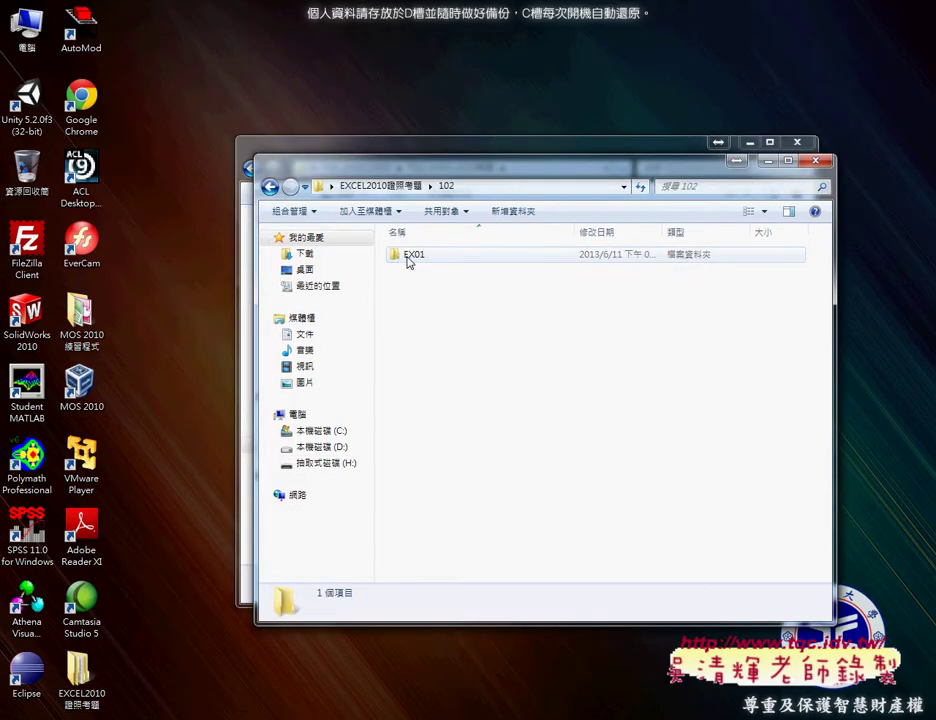
{"action": "double_click", "coordinate": [408, 258]}
{"action": "double_click", "coordinate": [412, 262]}
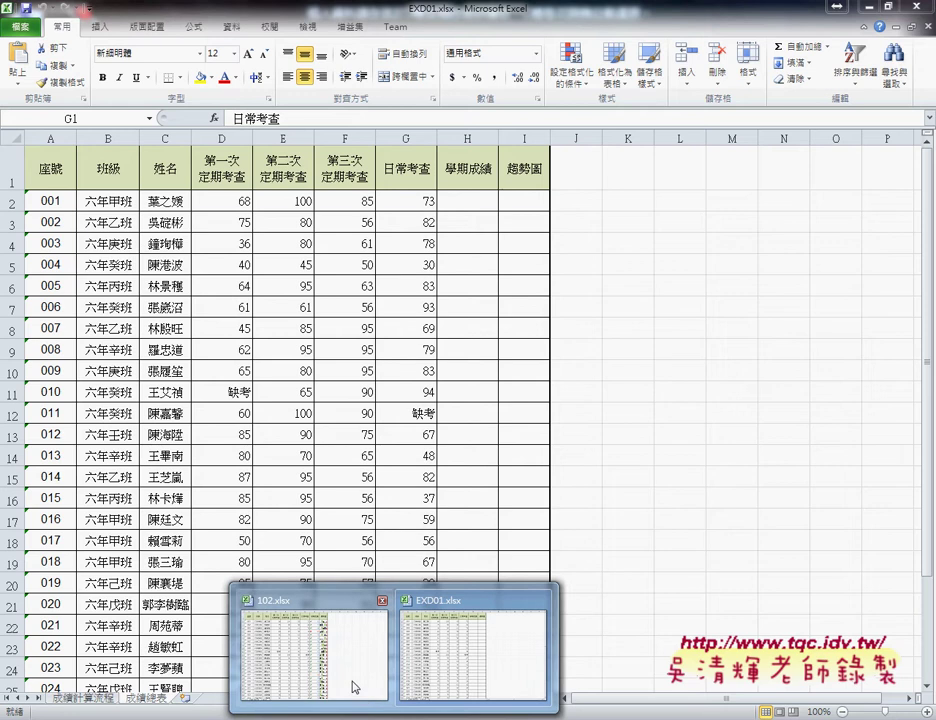
{"action": "left_click", "coordinate": [357, 686]}
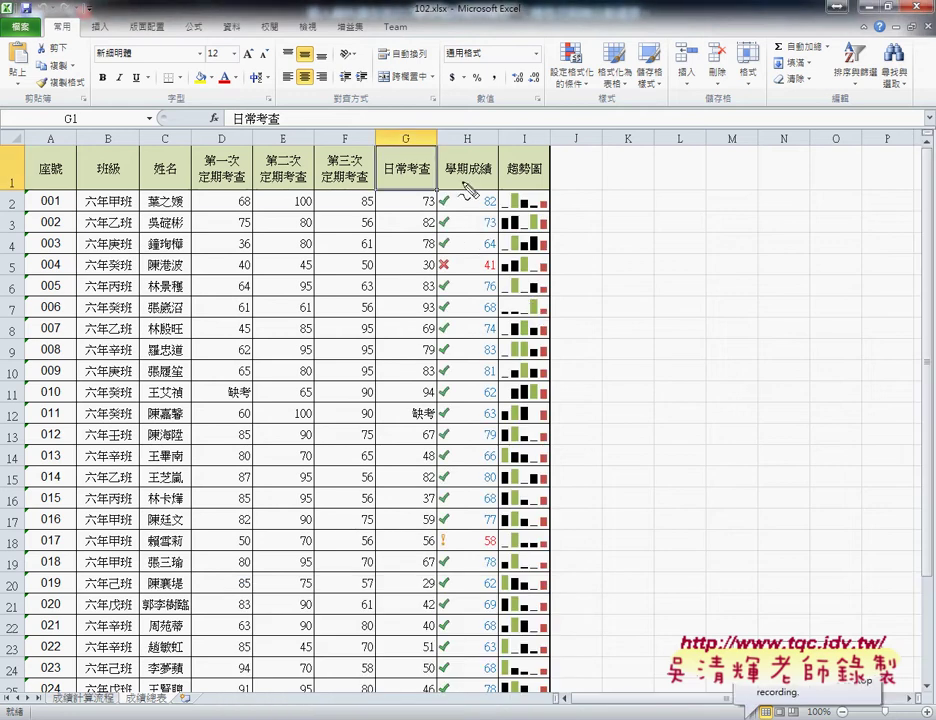
{"action": "left_click_drag", "start_coordinate": [478, 163], "coordinate": [490, 178]}
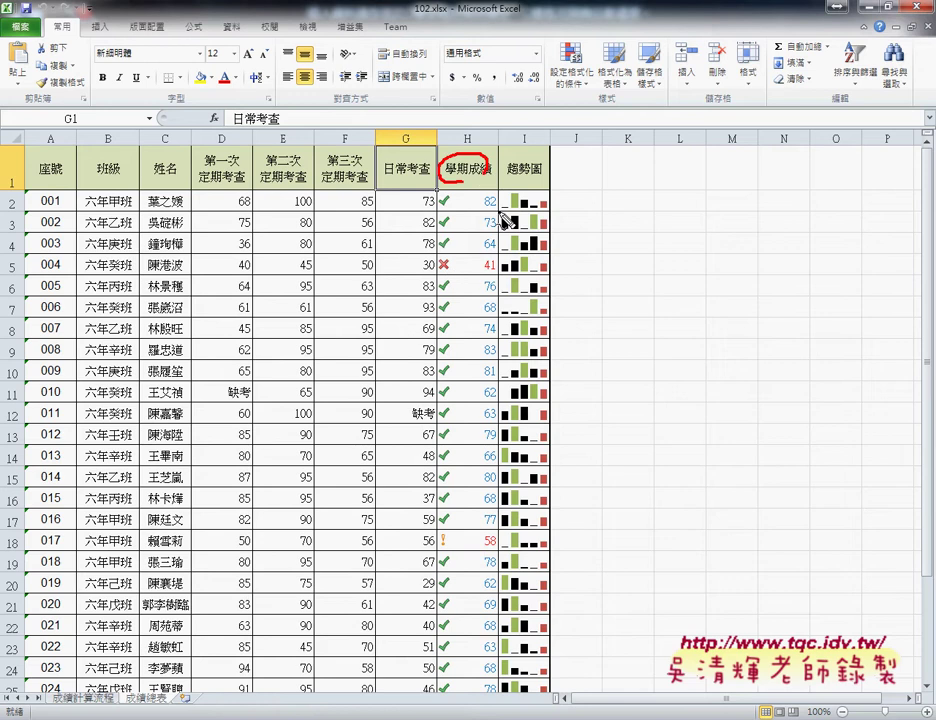
{"action": "mouse_move", "coordinate": [480, 272]}
{"action": "left_mouse_down"}
{"action": "mouse_move", "coordinate": [497, 272]}
{"action": "mouse_move", "coordinate": [446, 276]}
{"action": "left_mouse_up"}
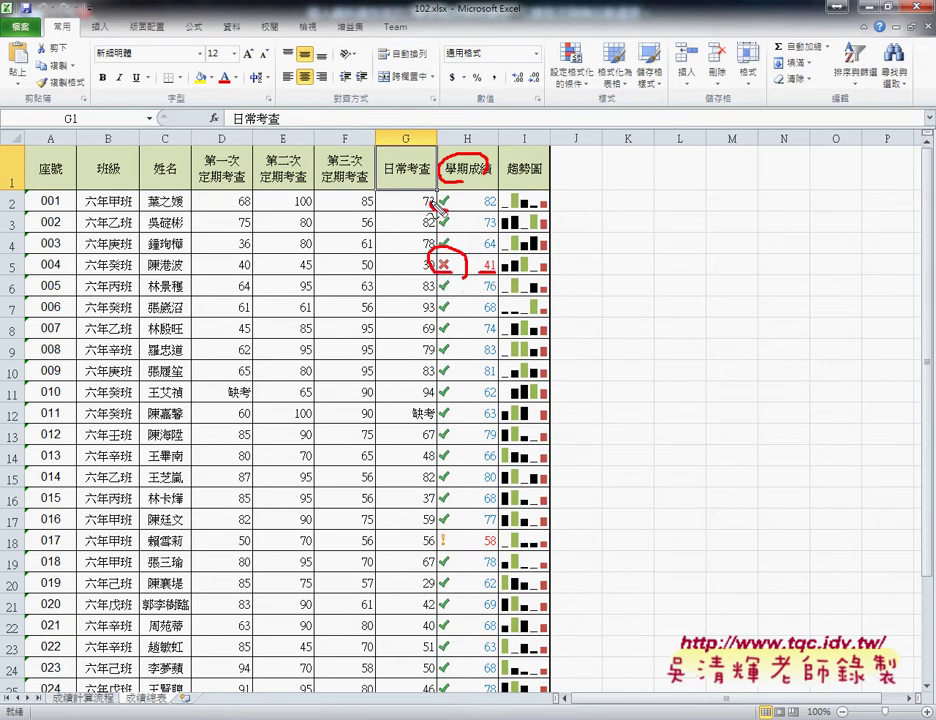
{"action": "left_click_drag", "start_coordinate": [437, 190], "coordinate": [438, 213]}
{"action": "left_click_drag", "start_coordinate": [455, 549], "coordinate": [497, 549]}
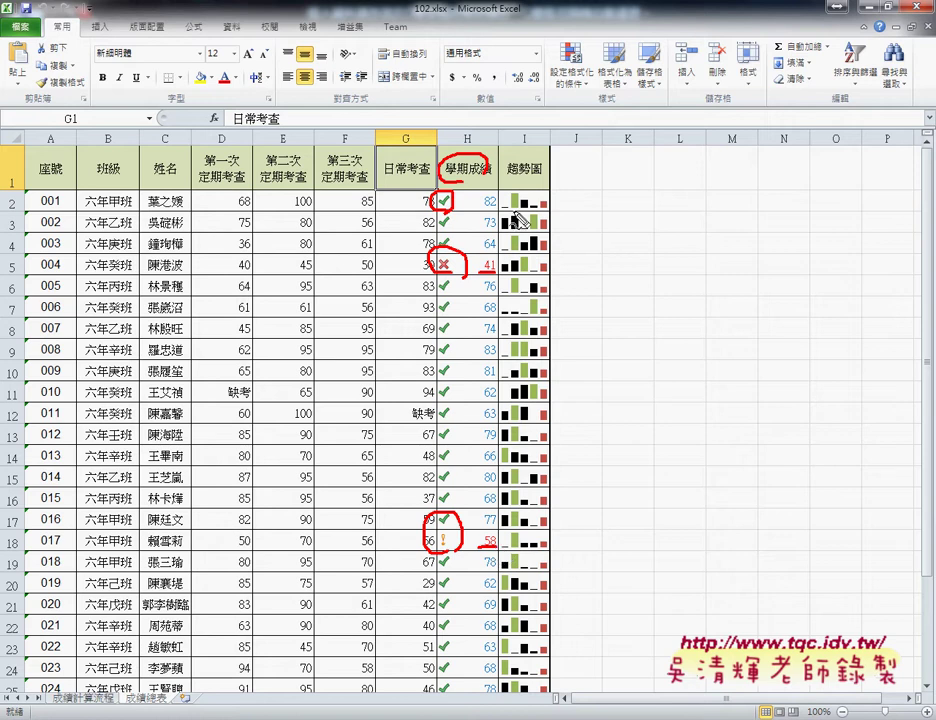
{"action": "mouse_move", "coordinate": [537, 187]}
{"action": "left_mouse_down"}
{"action": "mouse_move", "coordinate": [521, 185]}
{"action": "mouse_move", "coordinate": [556, 182]}
{"action": "left_mouse_up"}
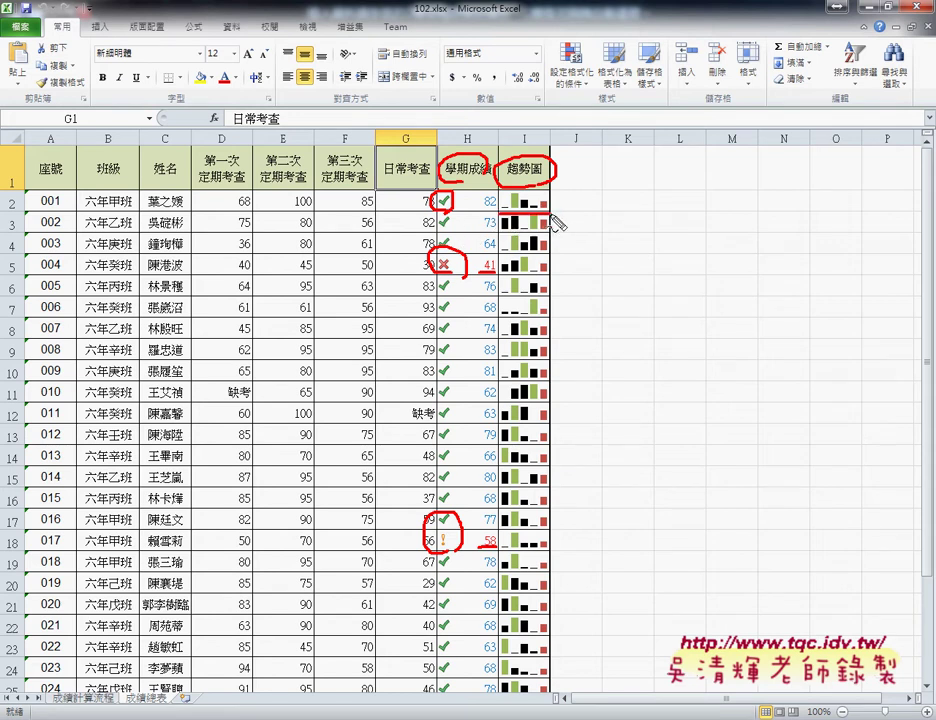
{"action": "left_click_drag", "start_coordinate": [548, 212], "coordinate": [497, 212]}
{"action": "left_click_drag", "start_coordinate": [548, 186], "coordinate": [548, 213]}
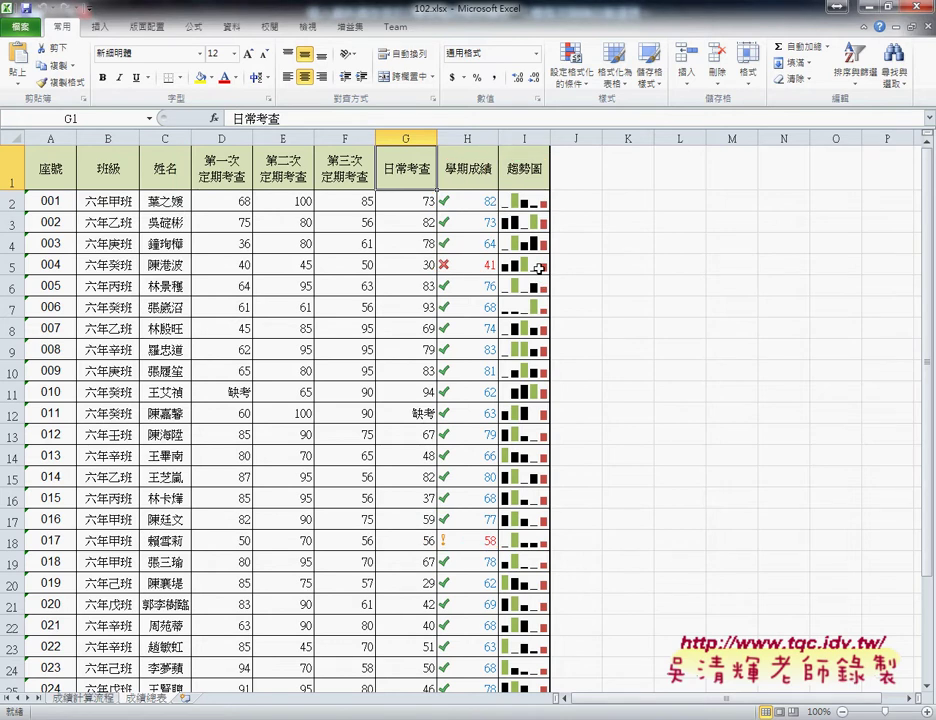
- On the 成績計算流程 sheet, open the Insert SmartArt gallery and highlight the SmartArt button
{"action": "left_click", "coordinate": [82, 700]}
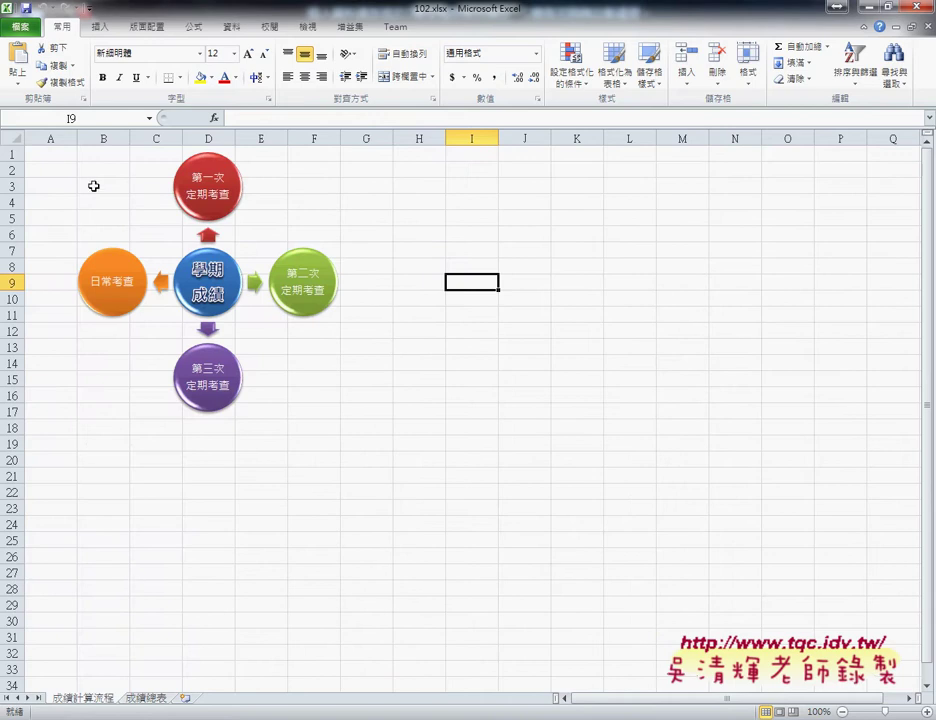
{"action": "left_click", "coordinate": [100, 27]}
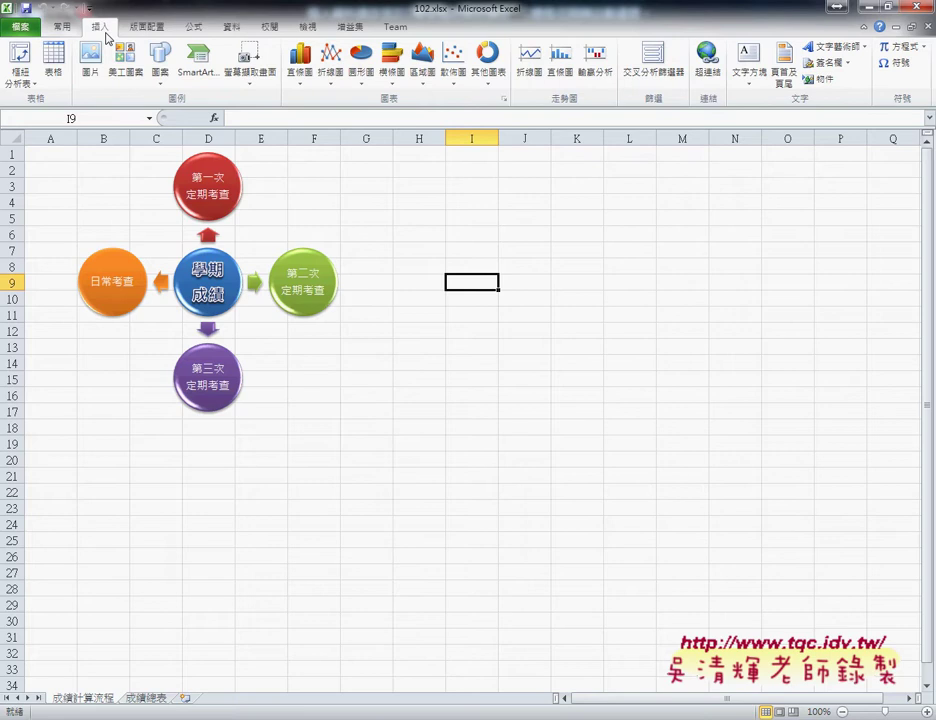
{"action": "left_click", "coordinate": [197, 68]}
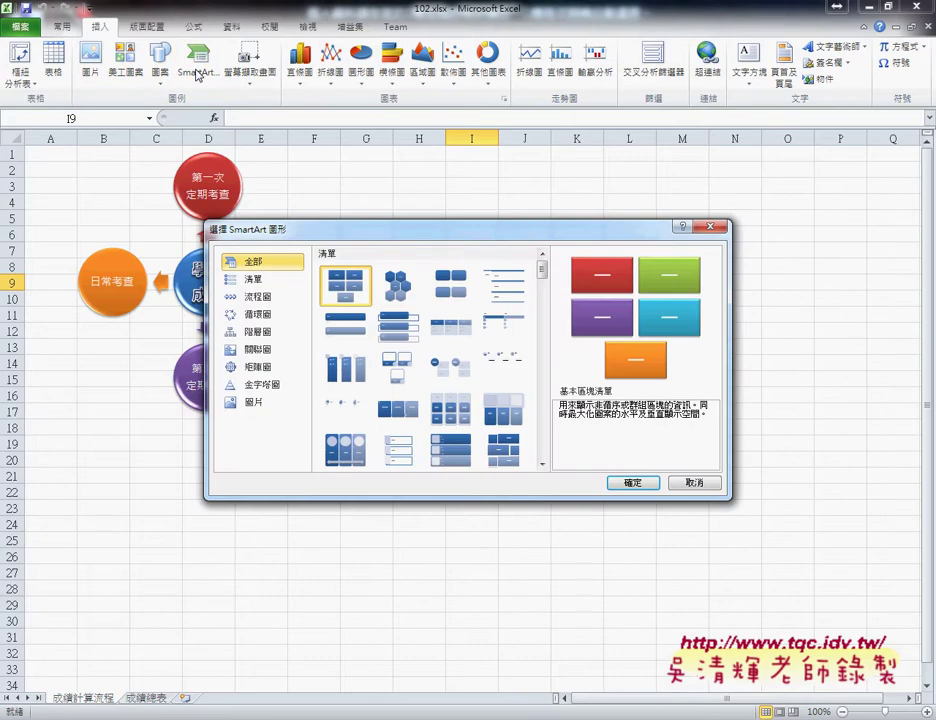
{"action": "left_click_drag", "start_coordinate": [413, 237], "coordinate": [585, 148]}
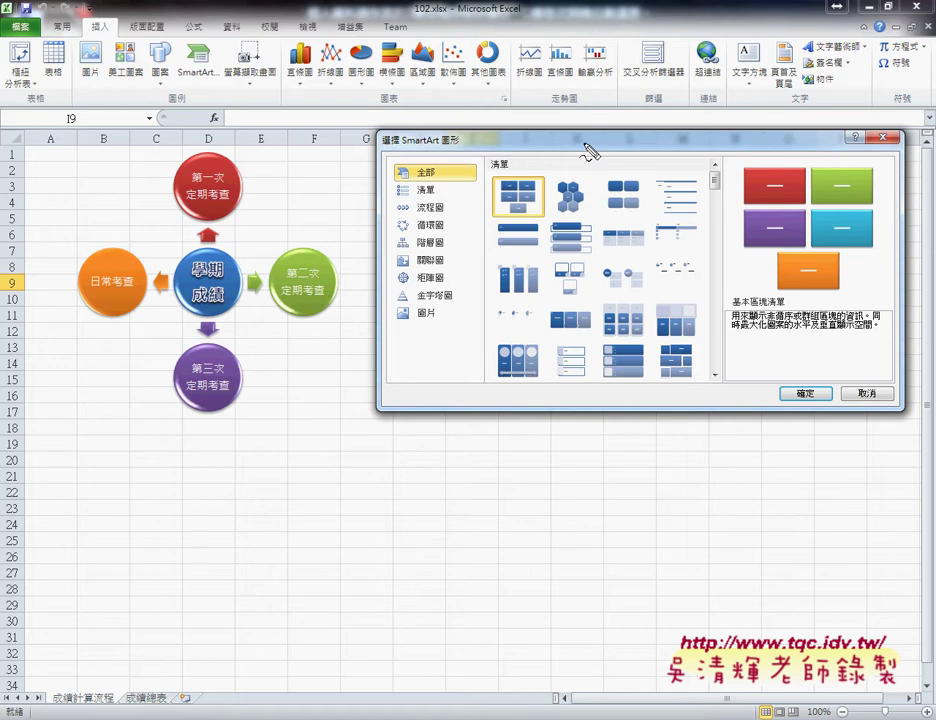
{"action": "mouse_move", "coordinate": [205, 97]}
{"action": "left_mouse_down"}
{"action": "mouse_move", "coordinate": [160, 70]}
{"action": "mouse_move", "coordinate": [72, 198]}
{"action": "left_mouse_up"}
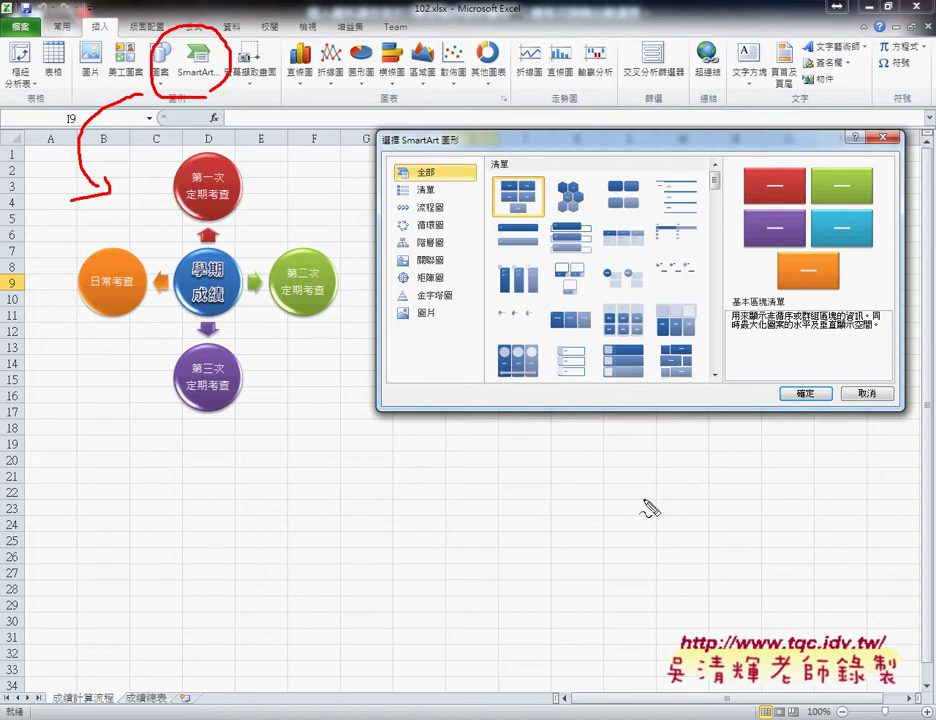
- Circle the star-shaped diagram, cancel the SmartArt gallery, and return to the exam PDF
{"action": "mouse_move", "coordinate": [153, 457]}
{"action": "left_mouse_down"}
{"action": "mouse_move", "coordinate": [225, 443]}
{"action": "mouse_move", "coordinate": [166, 443]}
{"action": "left_mouse_up"}
{"action": "key", "text": "Escape"}
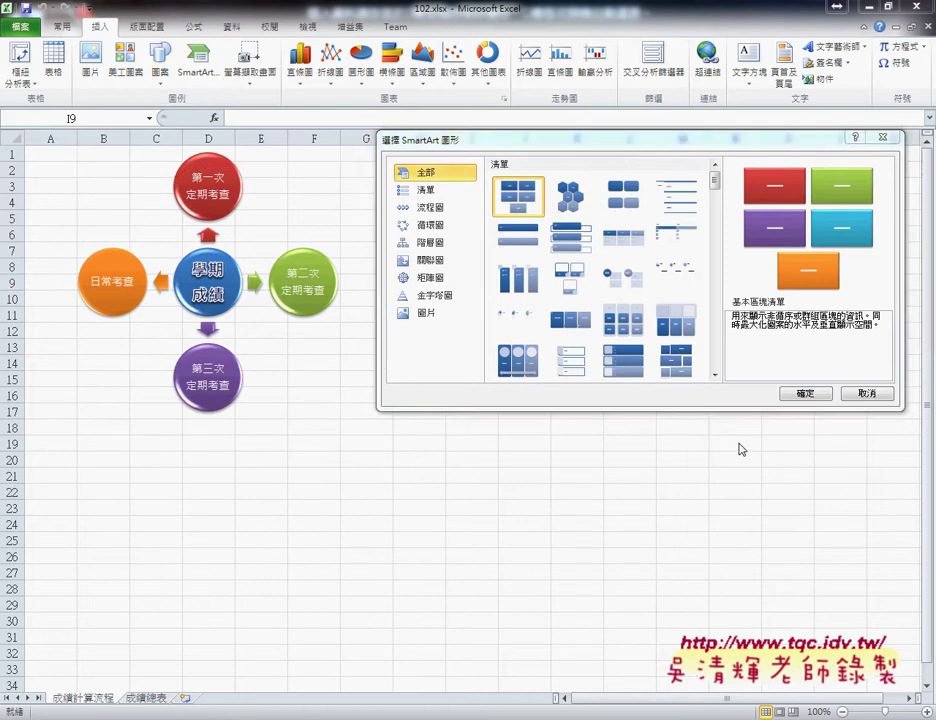
{"action": "left_click", "coordinate": [866, 393]}
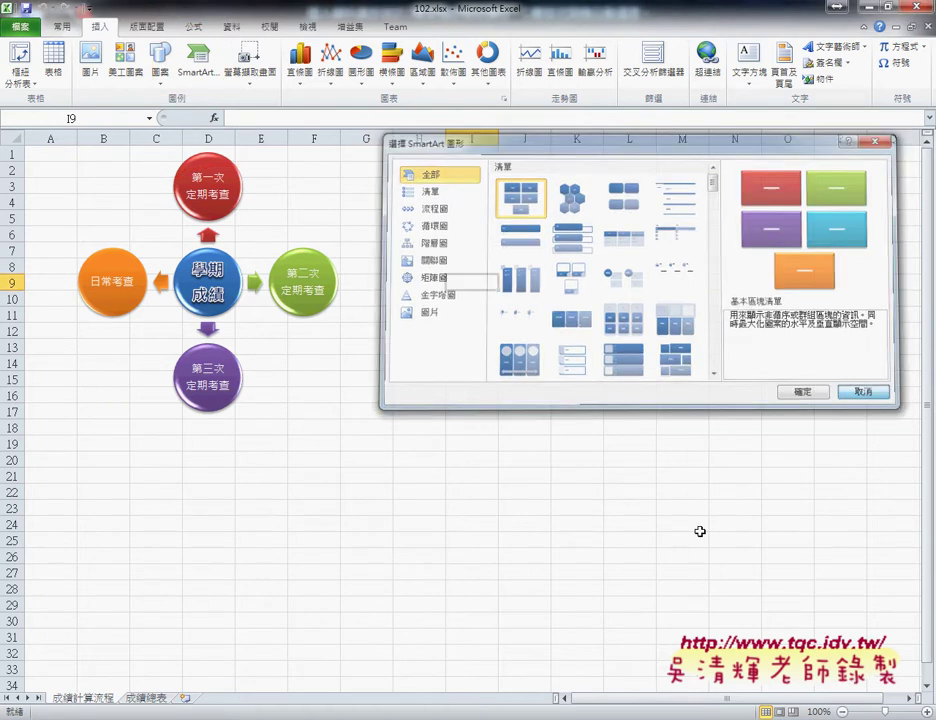
{"action": "key", "text": "alt+Tab"}
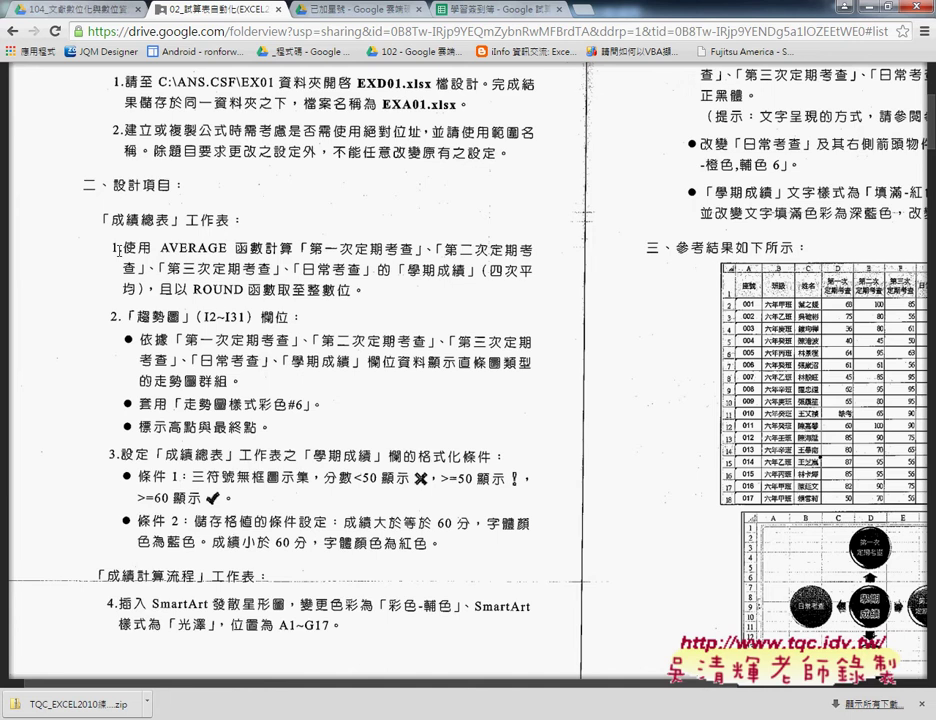
{"action": "scroll", "coordinate": [600, 240], "scroll_direction": "up", "scroll_amount": 3}
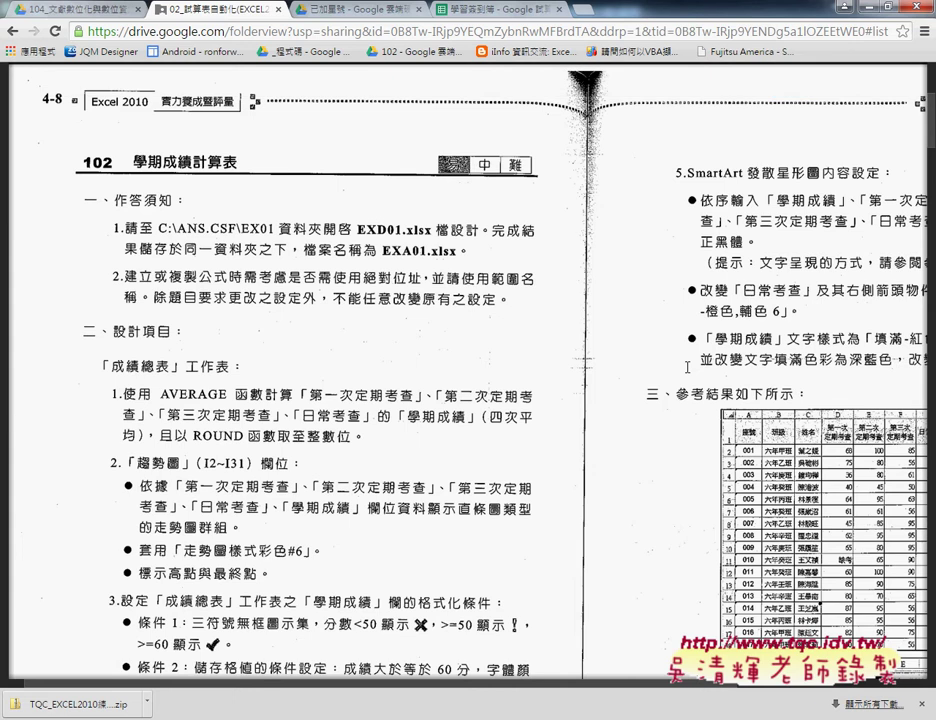
{"action": "scroll", "coordinate": [687, 367], "scroll_direction": "down", "scroll_amount": 3}
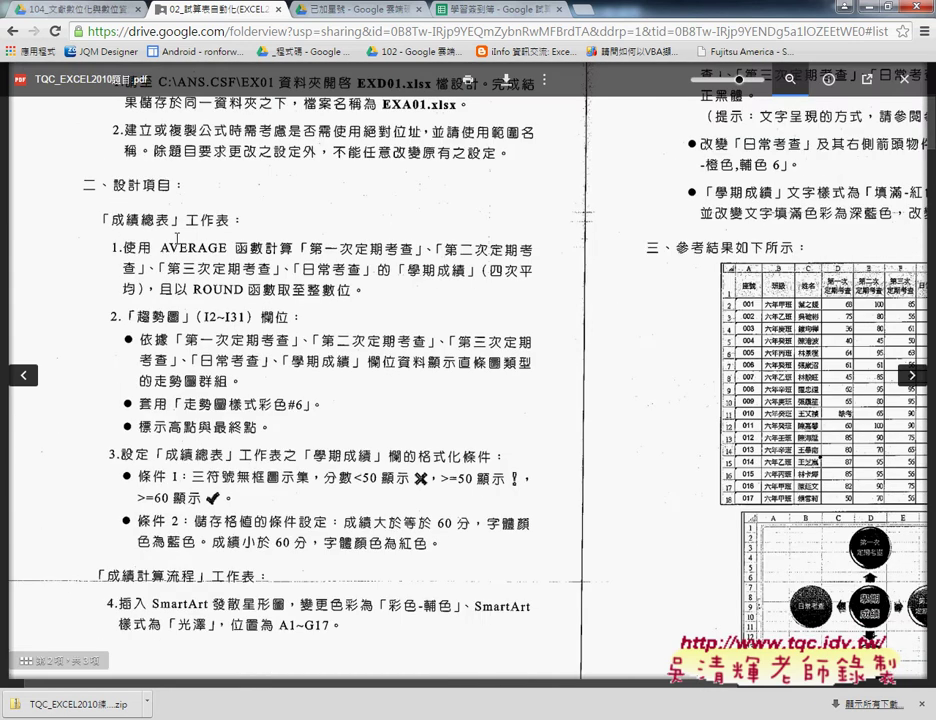